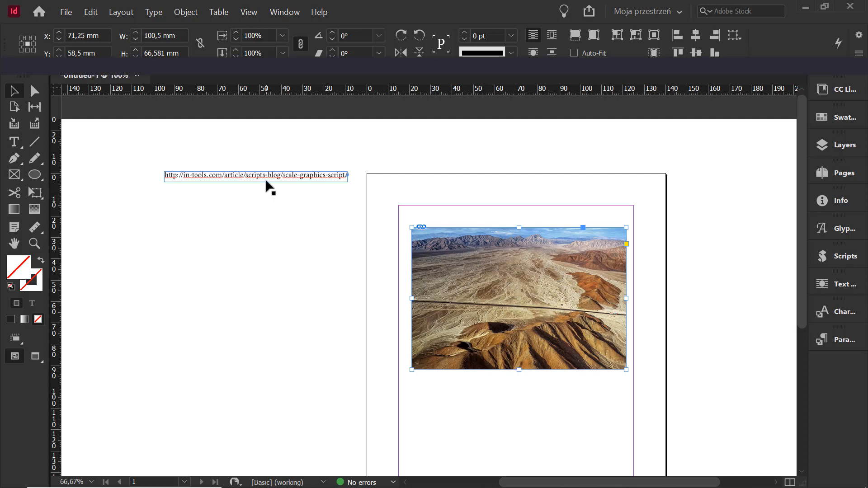
Examine the script's web address in the text frame beside the page
double_click(174, 180)
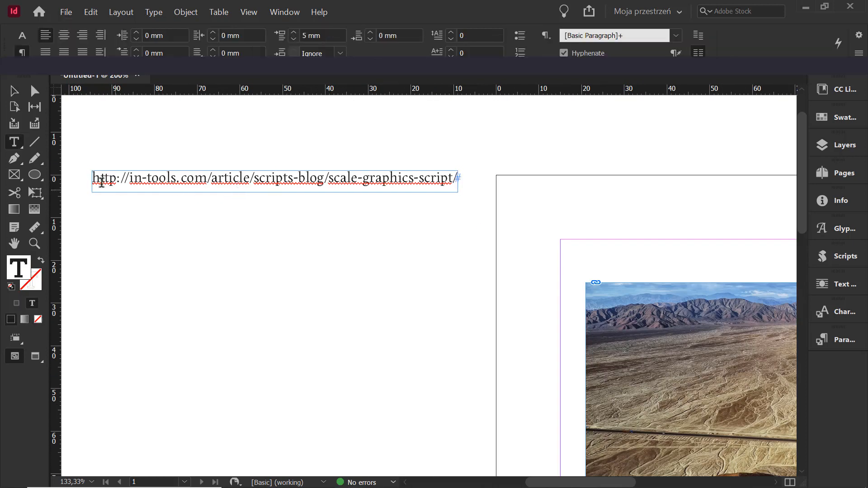
key("ctrl+2")
left_click_drag(92, 177, 458, 176)
left_click(284, 180)
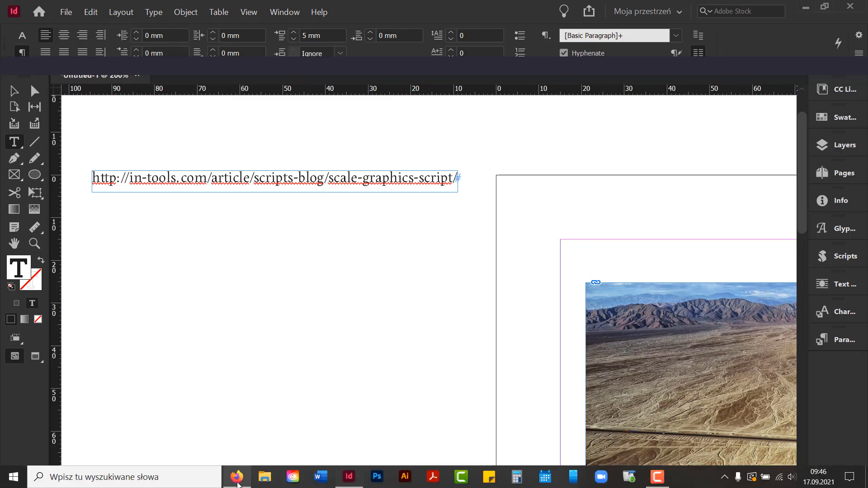
Switch to Firefox and download ScaleGraphics.zip from the Scale Graphics Script page on in-tools.com
left_click(236, 477)
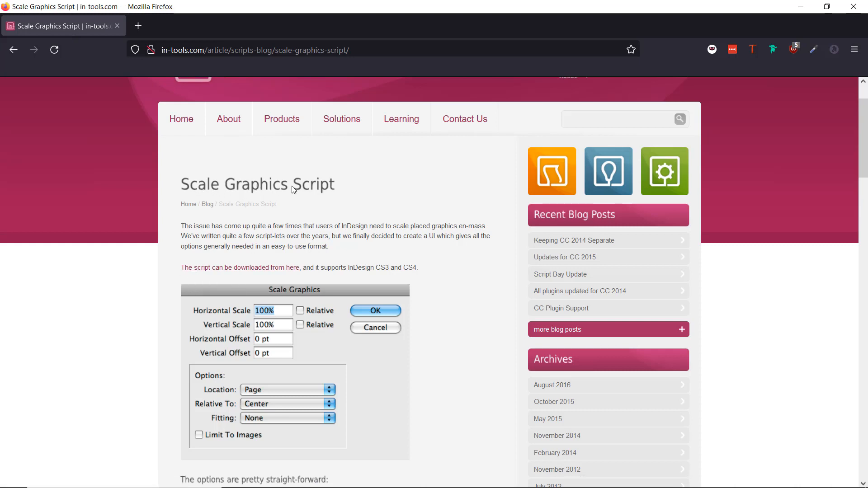
left_click(216, 270)
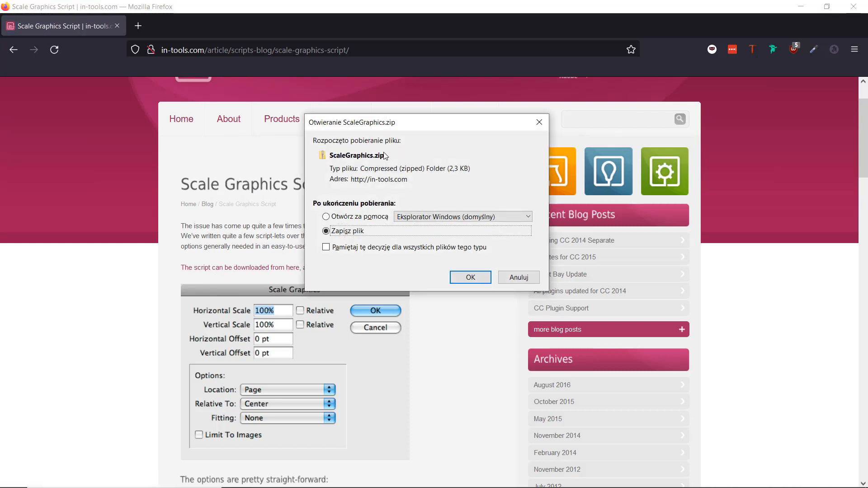
left_click(466, 288)
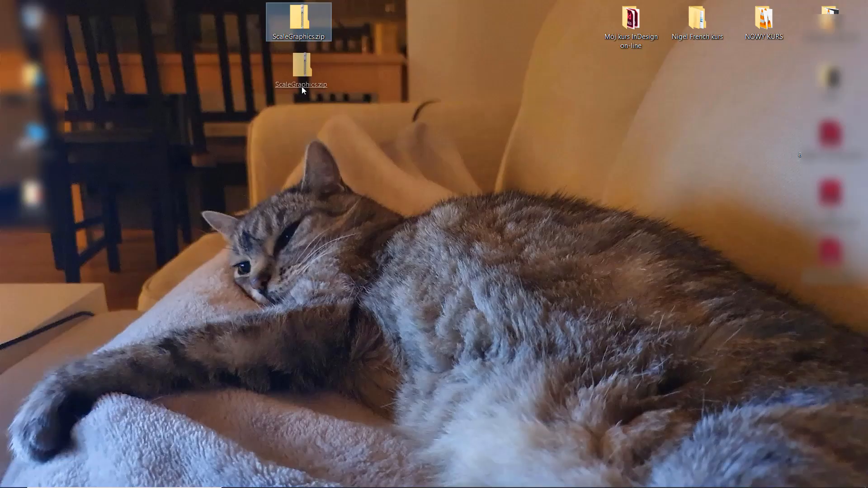
Extract ScaleGraphics.jsxbin from the downloaded ScaleGraphics.zip to the desktop and close the archive
double_click(302, 90)
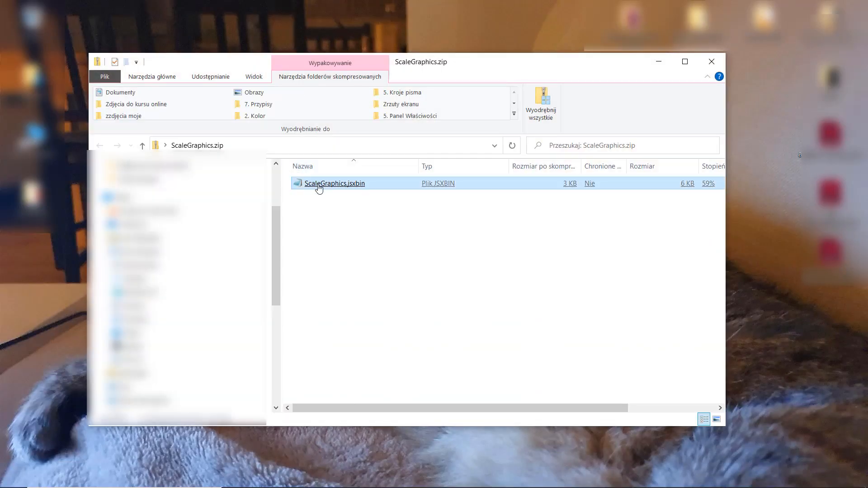
left_click_drag(318, 188, 32, 255)
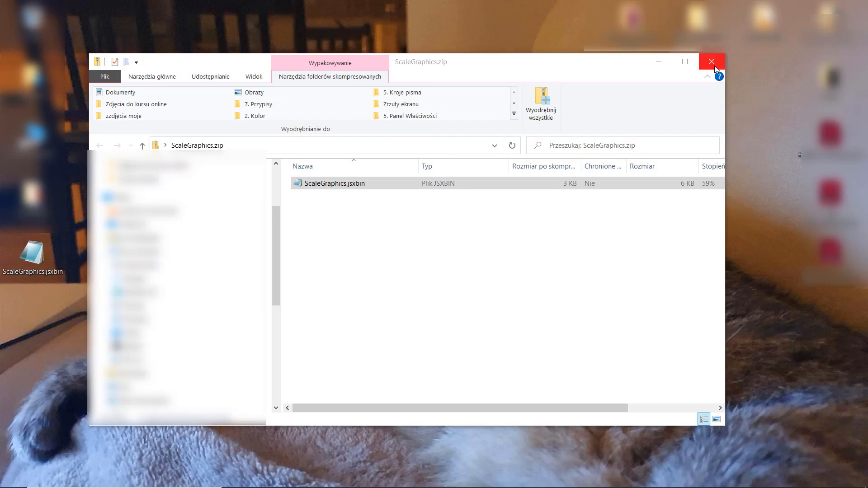
left_click(713, 64)
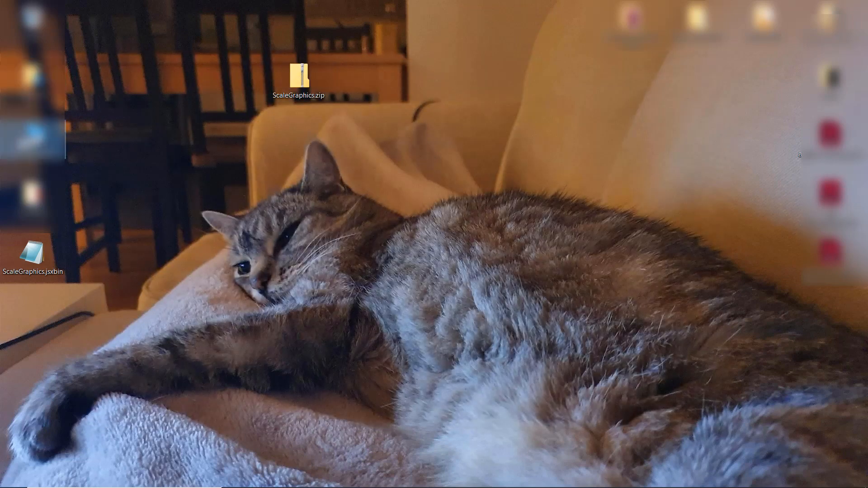
Open the folder Program Files > Adobe > Adobe InDesign 2021 > Scripts > Scripts Panel > Samples > JavaScript on drive C
left_click(34, 138)
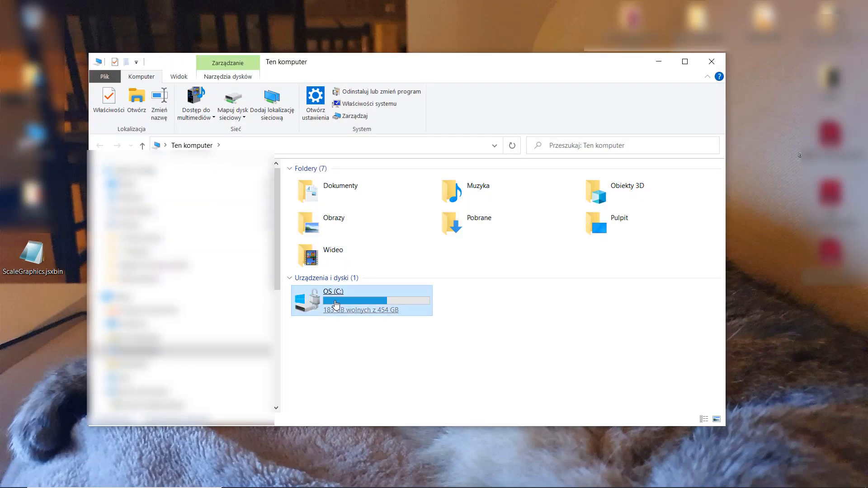
double_click(335, 303)
left_click(334, 303)
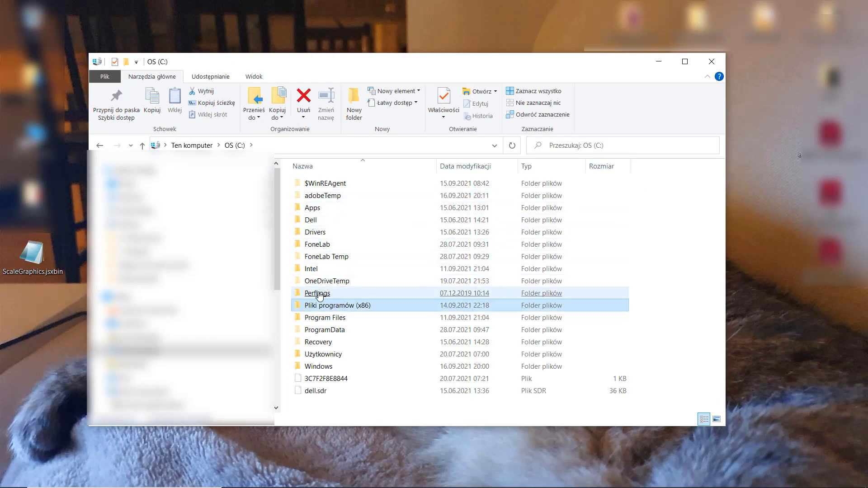
double_click(319, 317)
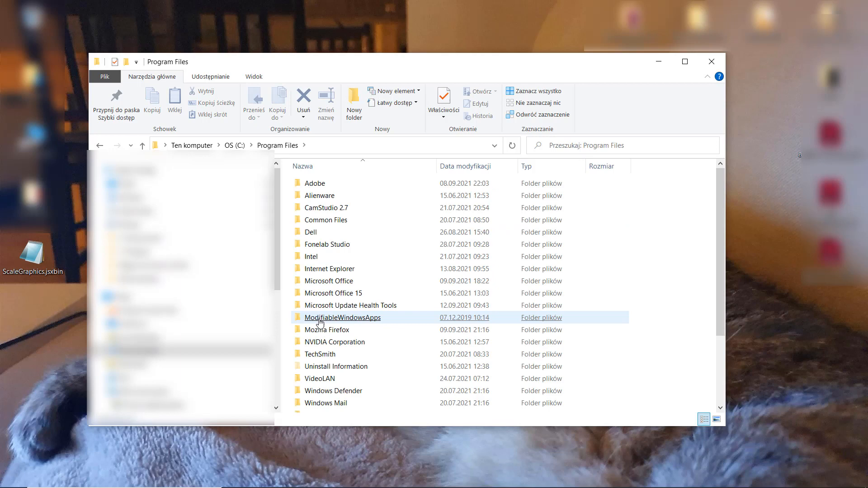
double_click(329, 184)
double_click(319, 233)
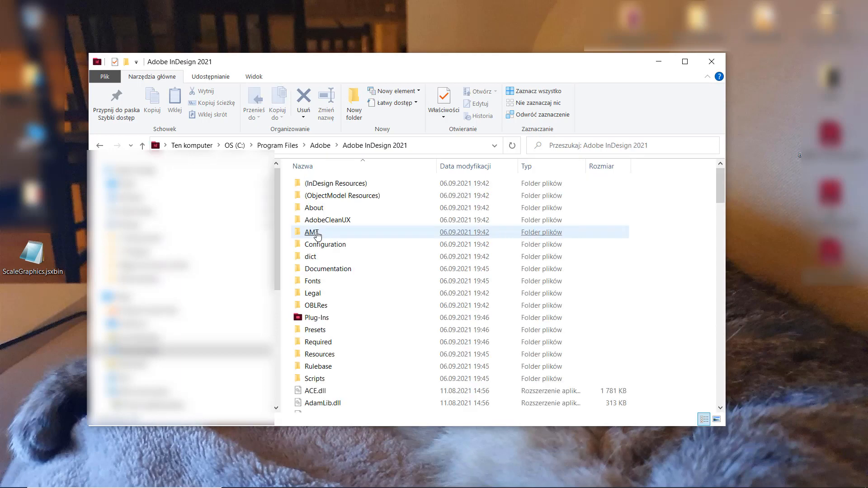
double_click(316, 379)
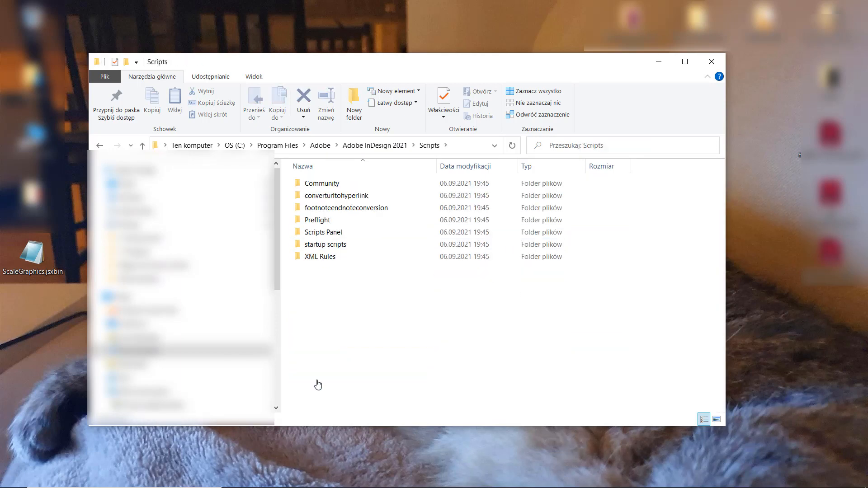
double_click(335, 234)
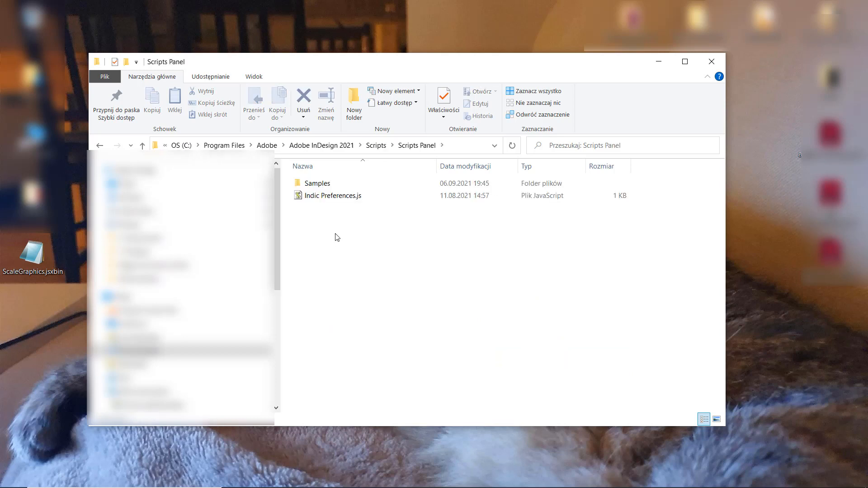
double_click(324, 183)
left_click(325, 185)
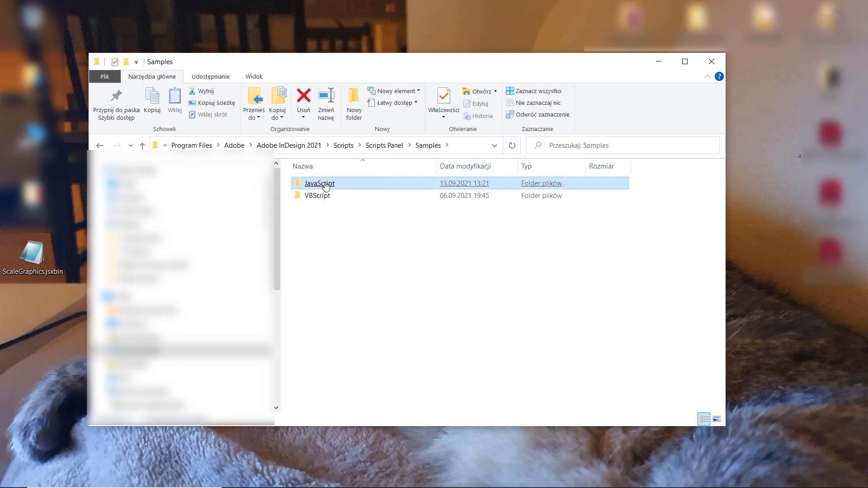
double_click(325, 185)
Move ScaleGraphics.jsxbin from the desktop into the JavaScript folder, replacing the existing file with administrator permission, and close the folder
left_click_drag(31, 255, 670, 240)
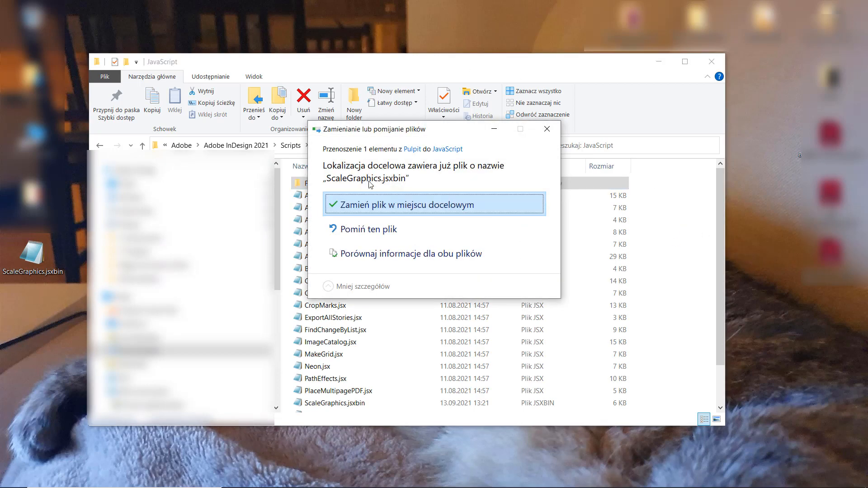
left_click(367, 203)
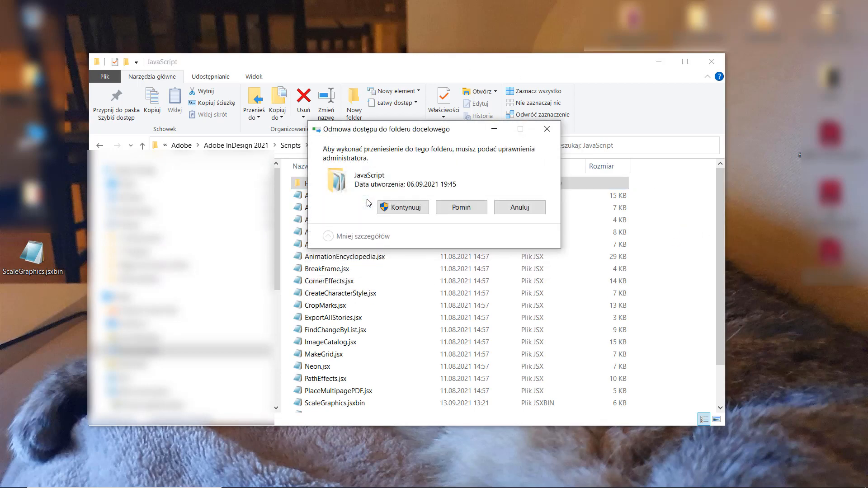
left_click(404, 207)
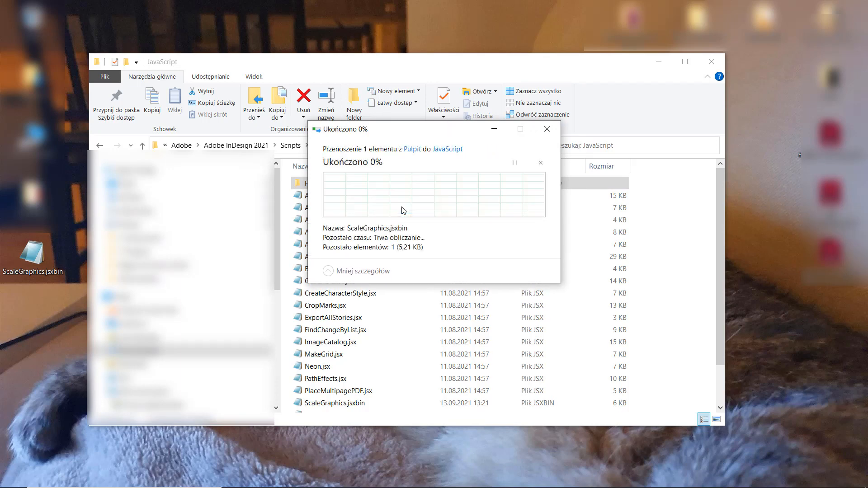
left_click(339, 405)
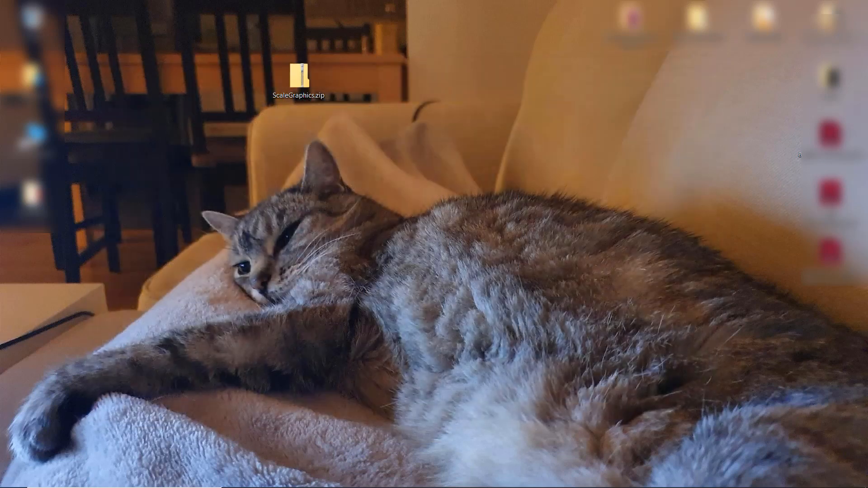
left_click(712, 61)
Switch back to InDesign, leave text editing, and select the desert photo on the page
left_click(350, 475)
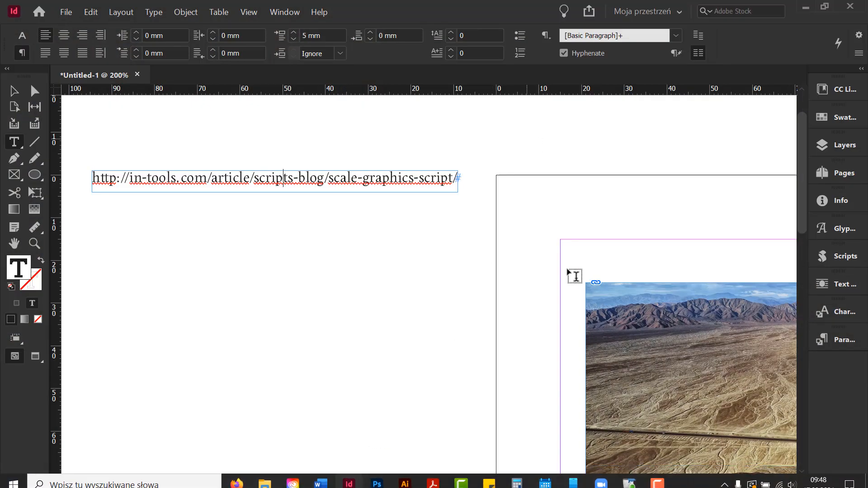
key("Escape")
left_click_drag(565, 308, 183, 207)
scroll(317, 141, "down", 2)
left_click(273, 173)
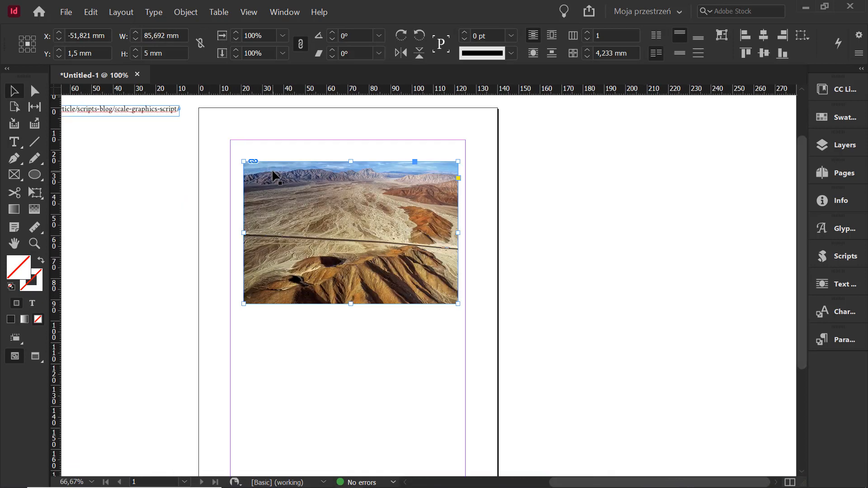
Show the Scripts panel floating beside the page and find ScaleGraphics.jsxbin among the JavaScript samples
left_click(845, 259)
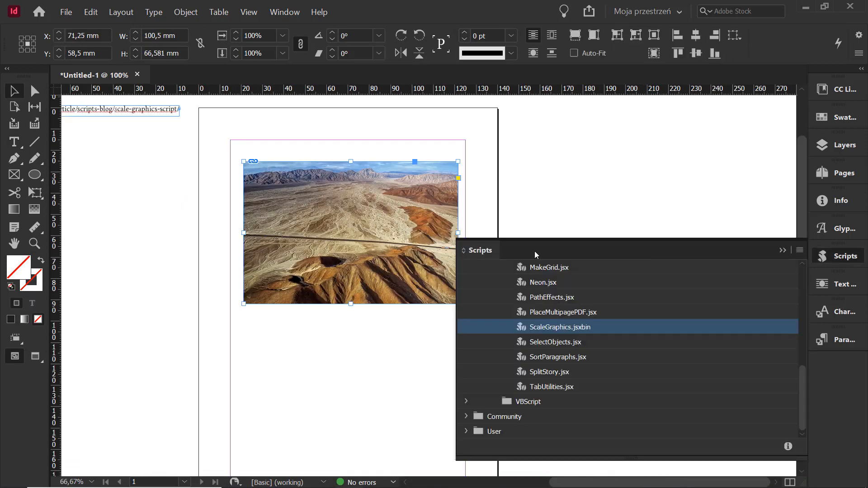
left_click_drag(488, 248, 367, 167)
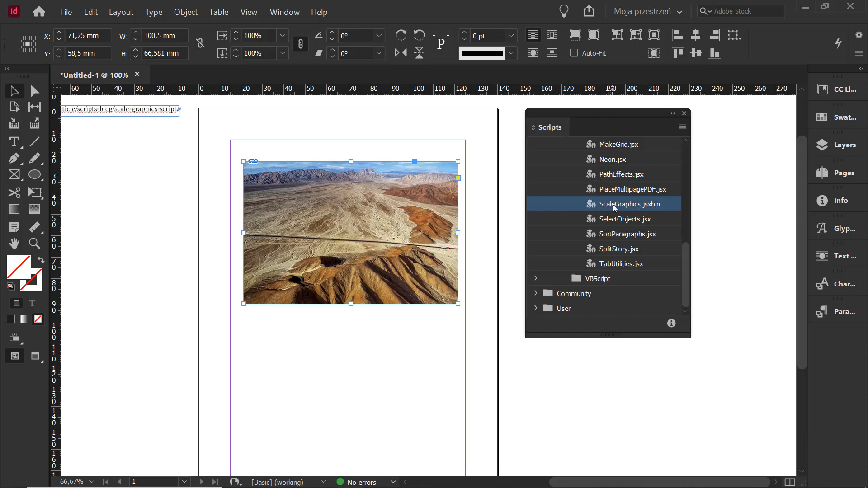
scroll(612, 204, "up", 5)
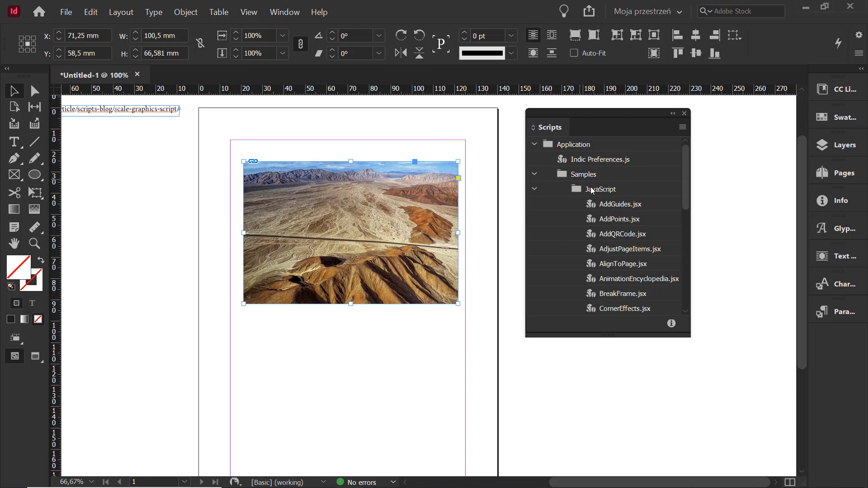
scroll(649, 264, "down", 5)
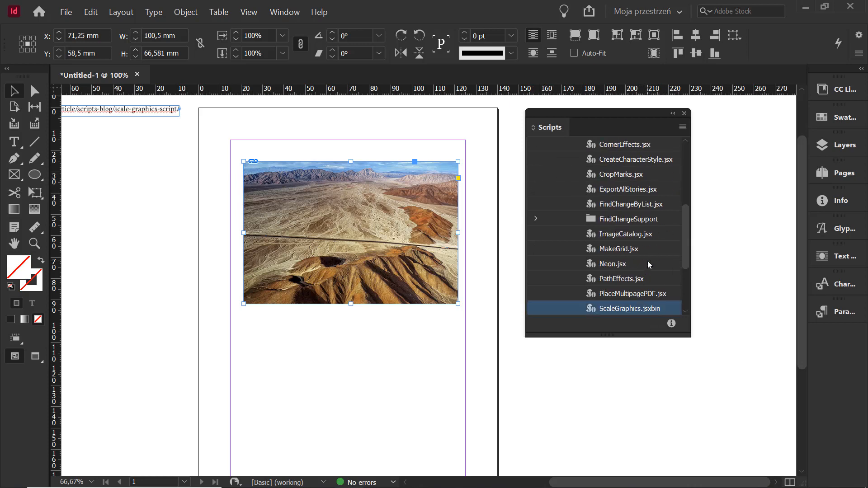
Run the ScaleGraphics.jsxbin script on the photo and set the horizontal and vertical scale to 50%
double_click(629, 266)
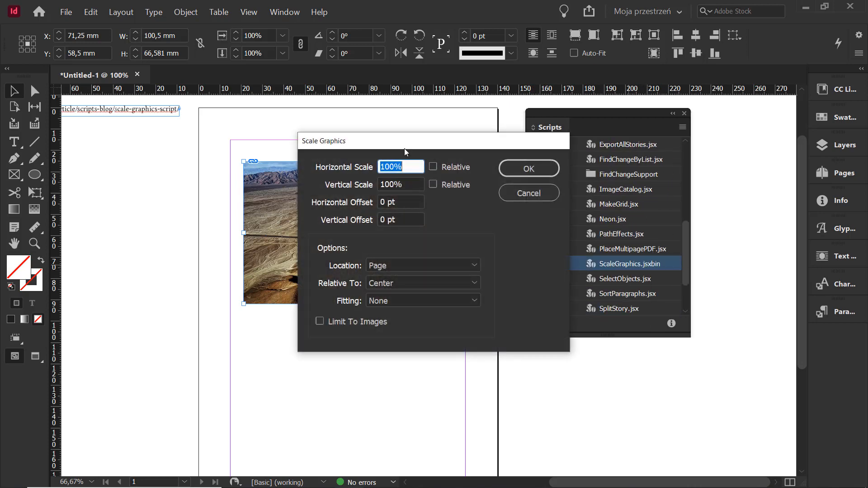
left_click_drag(404, 148, 477, 103)
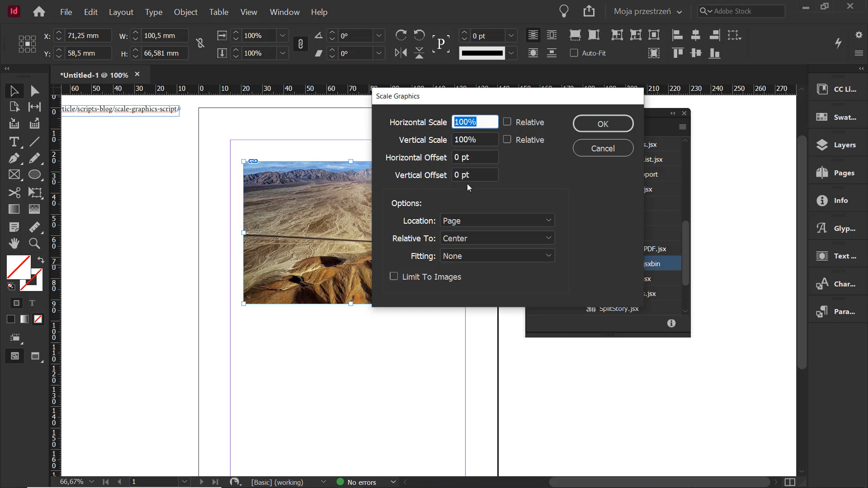
left_click_drag(526, 100, 589, 98)
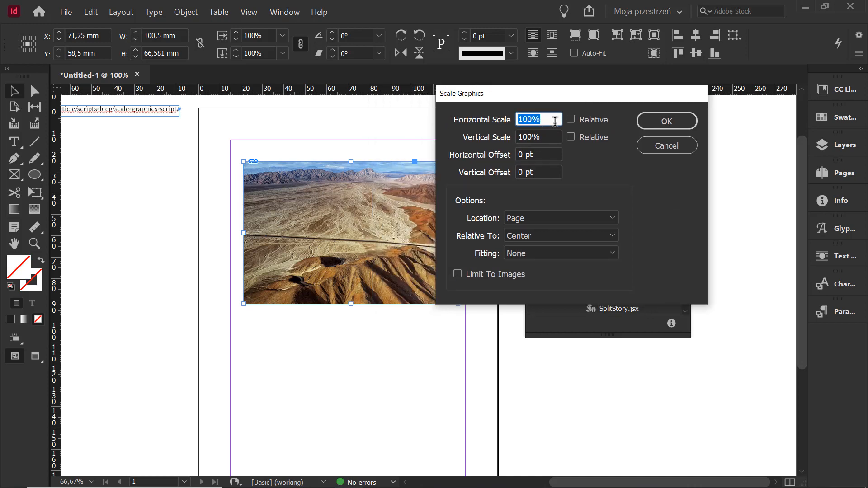
type("50")
key("Tab")
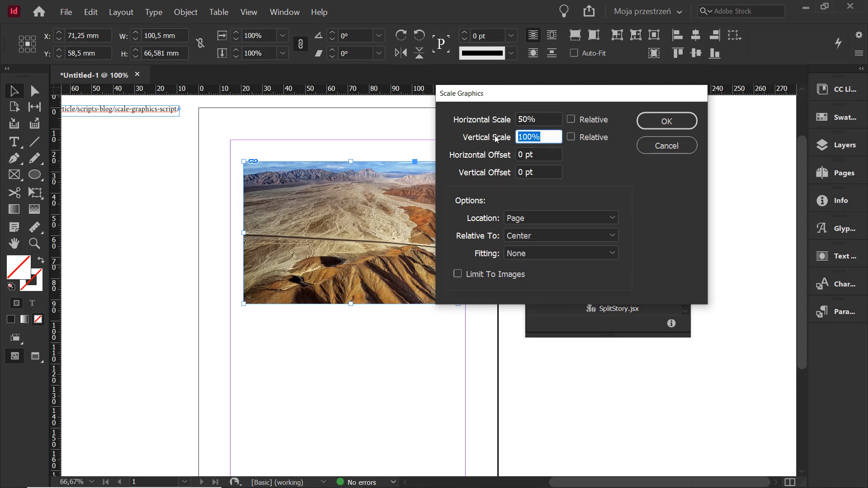
type("50")
left_click(539, 153)
key("shift+Left")
key("shift+Left")
key("shift+Left")
key("shift+Left")
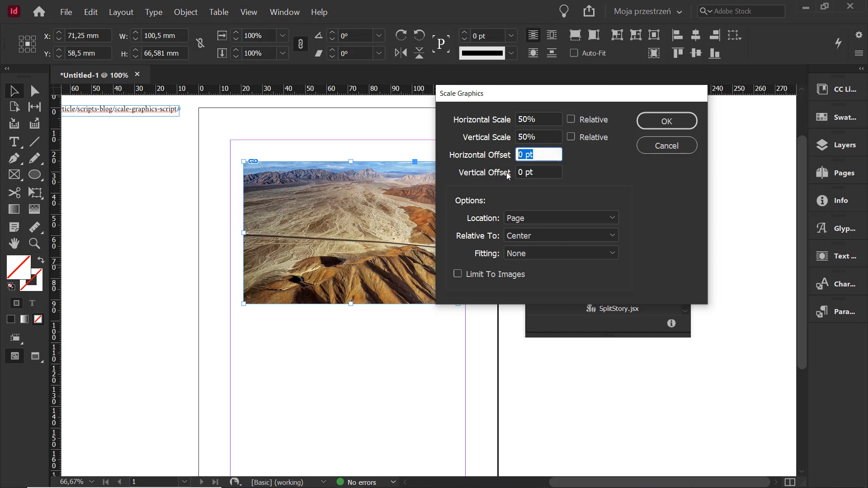
key("Tab")
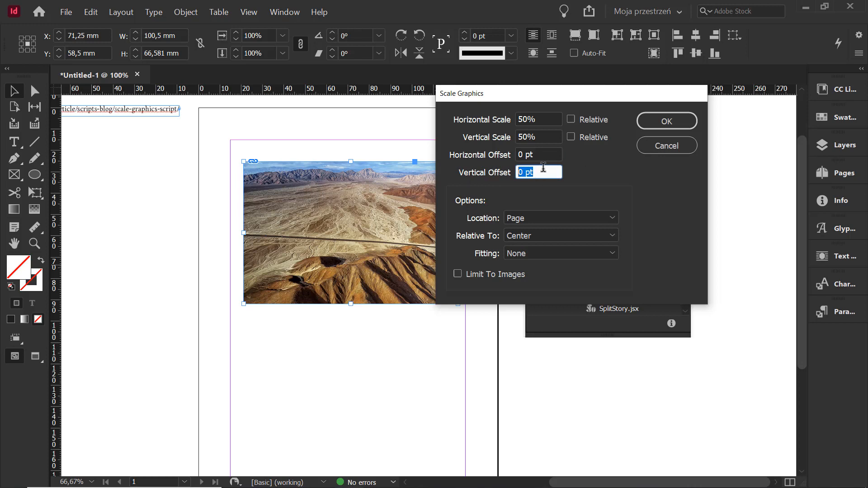
left_click(551, 118)
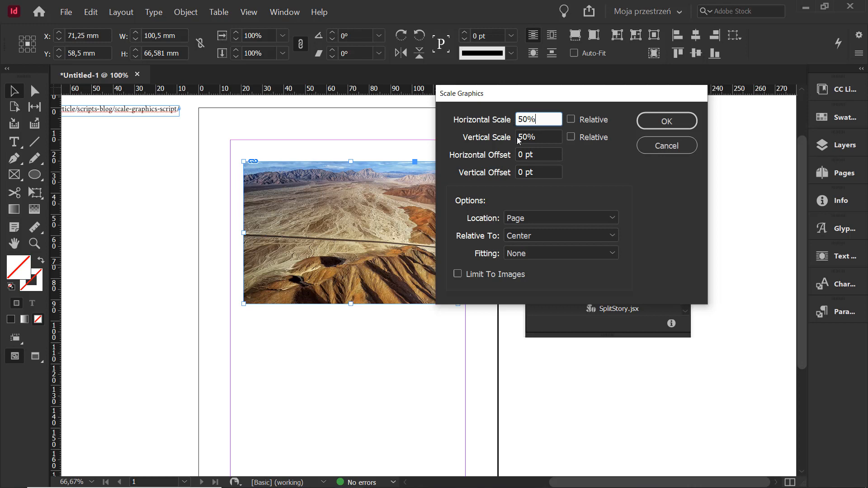
Apply the scaling to the photo with Relative enabled for both scales, and undo it
left_click(571, 120)
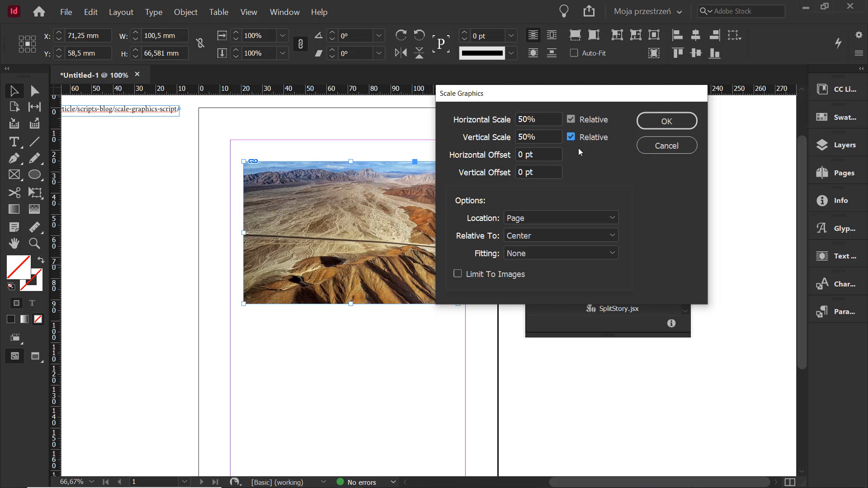
left_click(642, 122)
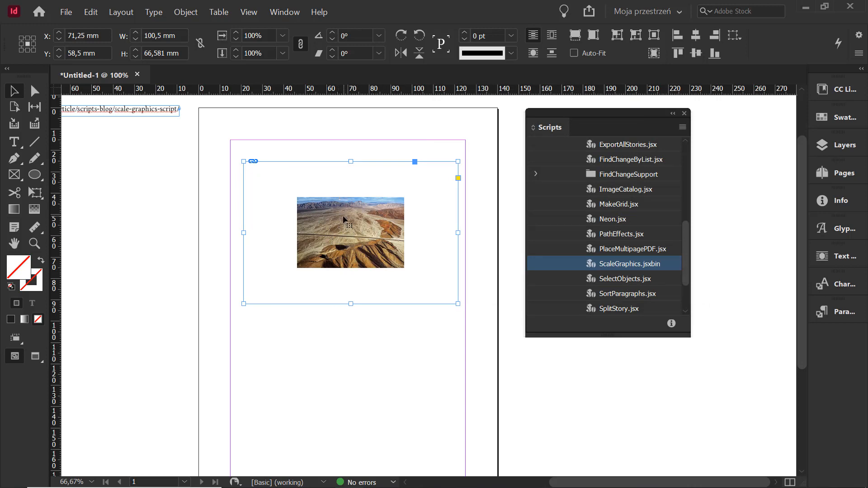
key("ctrl+z")
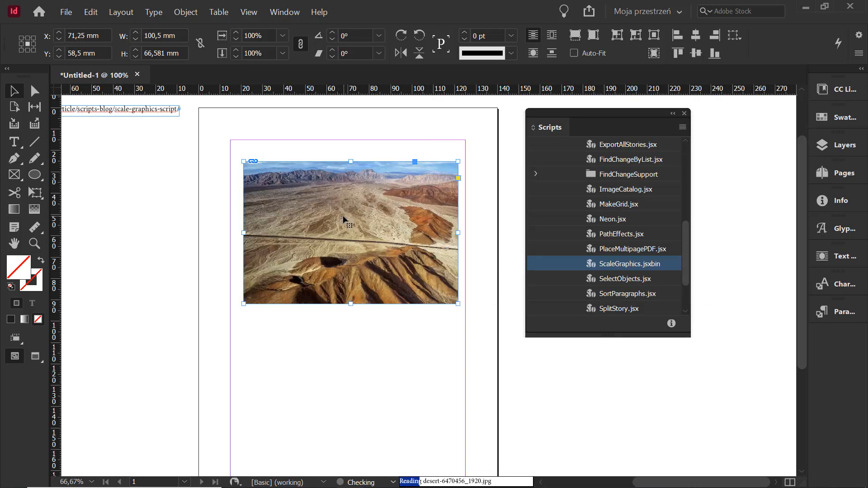
Run the ScaleGraphics.jsxbin script on the photo again and try the Spread location before setting Location to Document
double_click(609, 264)
left_click_drag(365, 148, 416, 85)
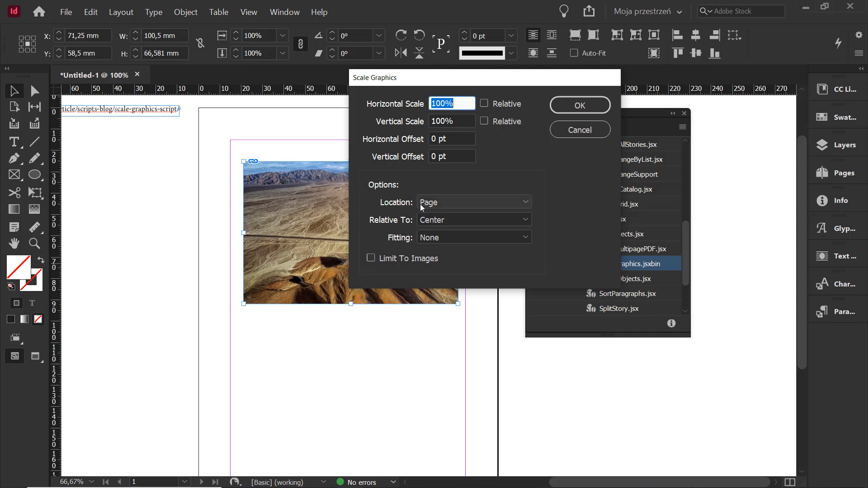
left_click(460, 203)
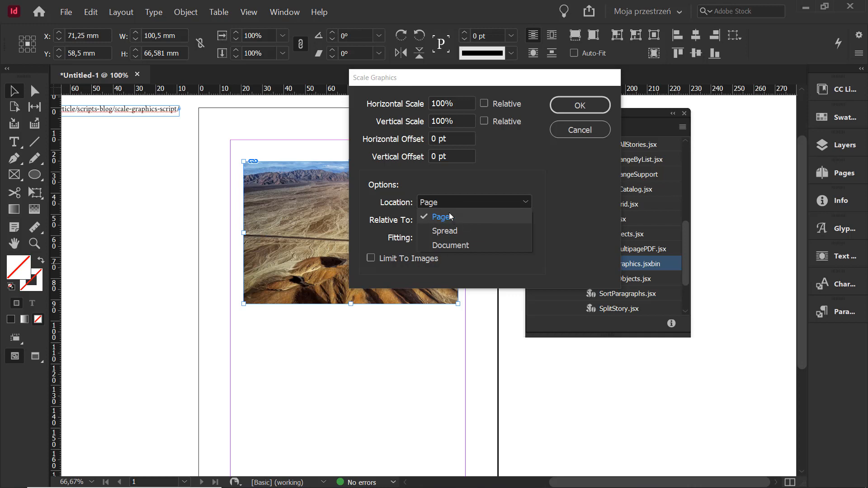
left_click(452, 230)
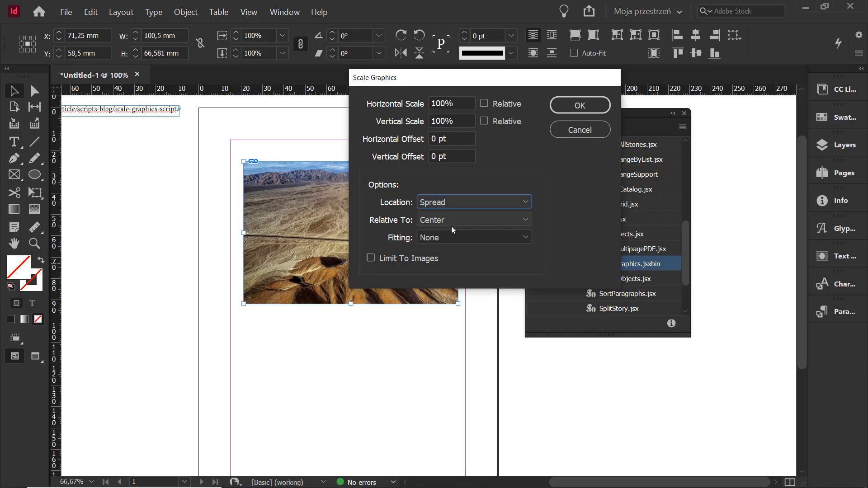
left_click(454, 203)
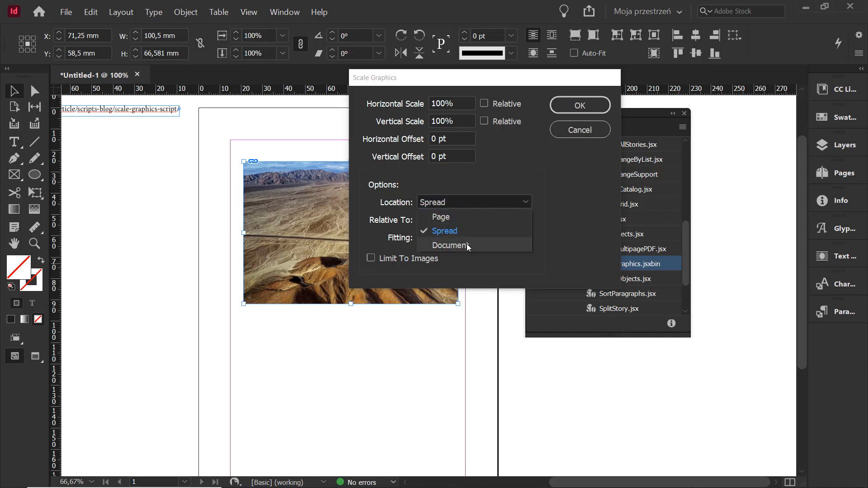
left_click(468, 249)
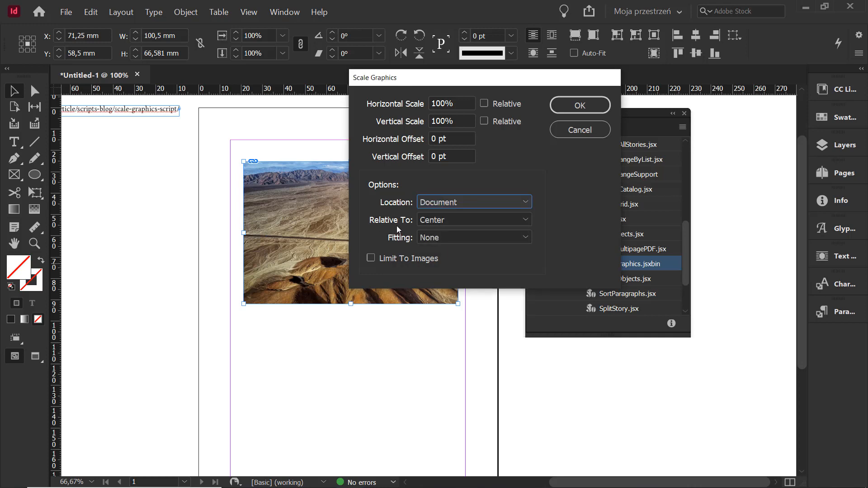
Review the Relative To and Fitting choices, keep Center and None, and confirm the Scale Graphics settings
left_click(431, 221)
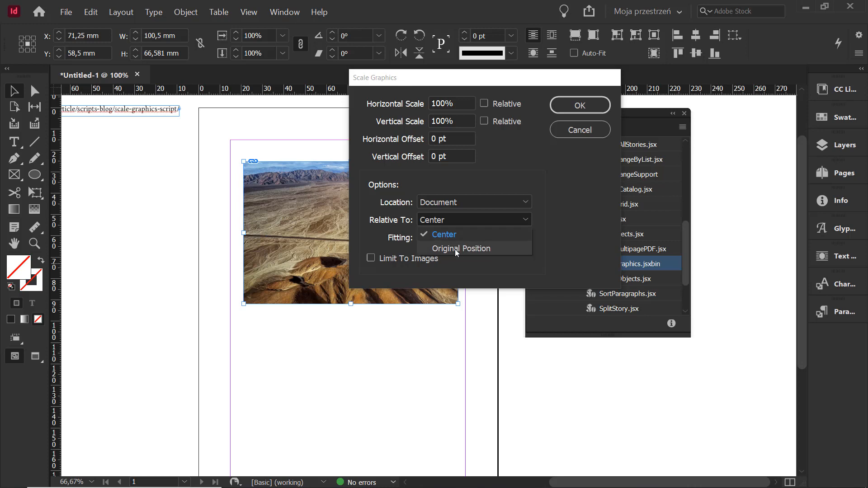
left_click(434, 221)
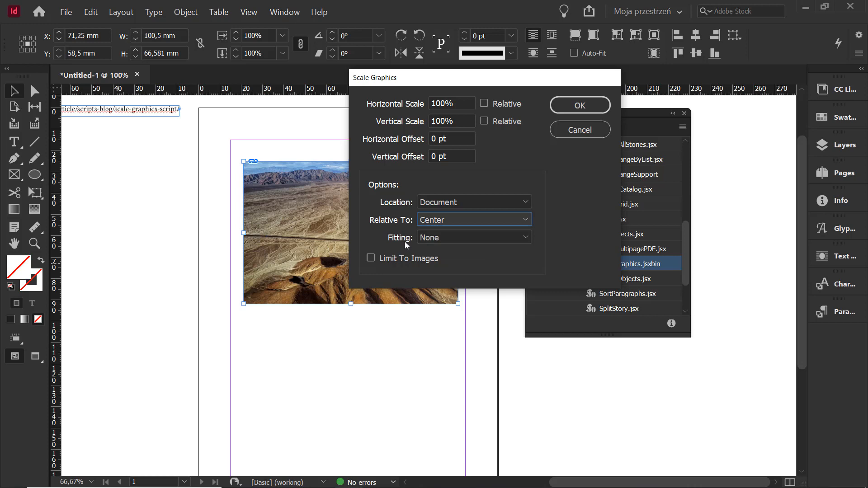
left_click(444, 235)
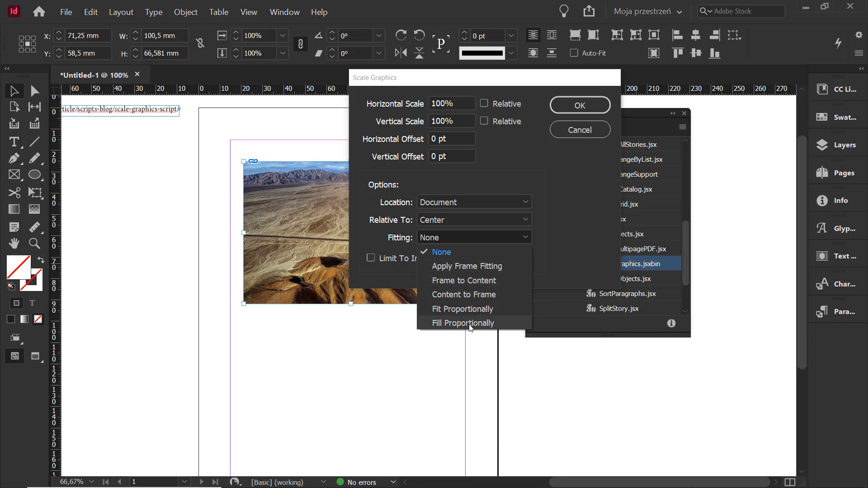
key("Escape")
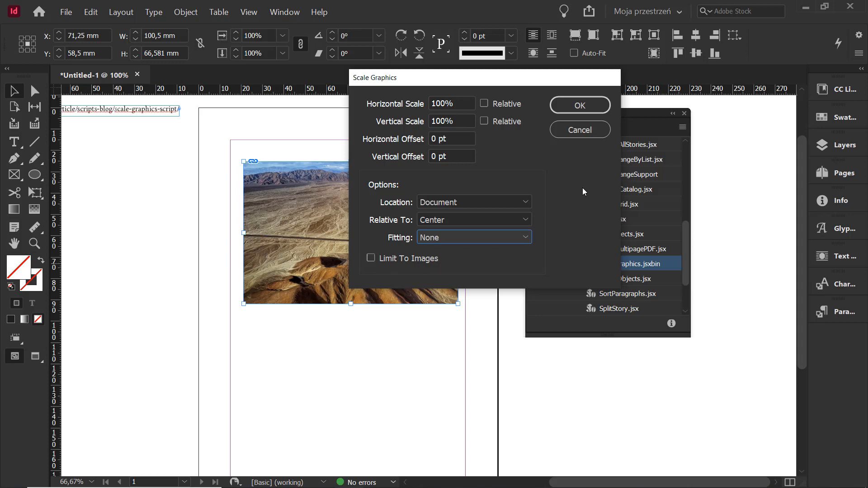
left_click(580, 105)
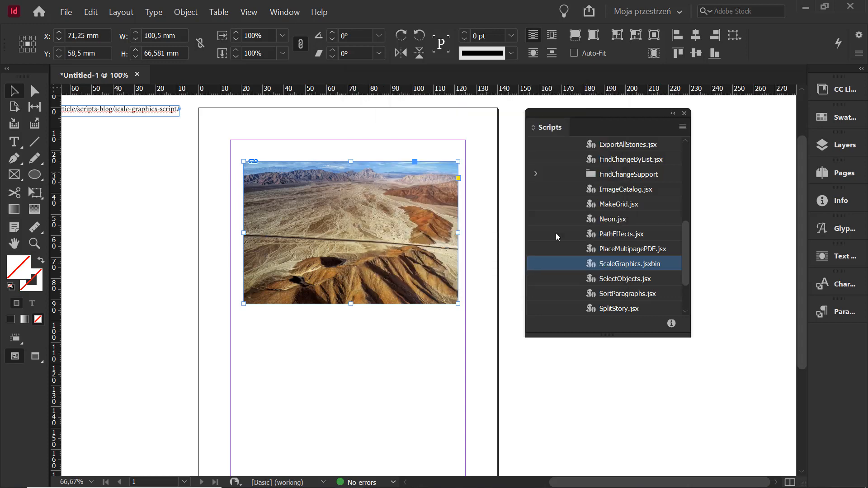
Rerun the ScaleGraphics.jsxbin script and set both the horizontal and vertical scale to 50%
double_click(615, 265)
left_click(559, 129)
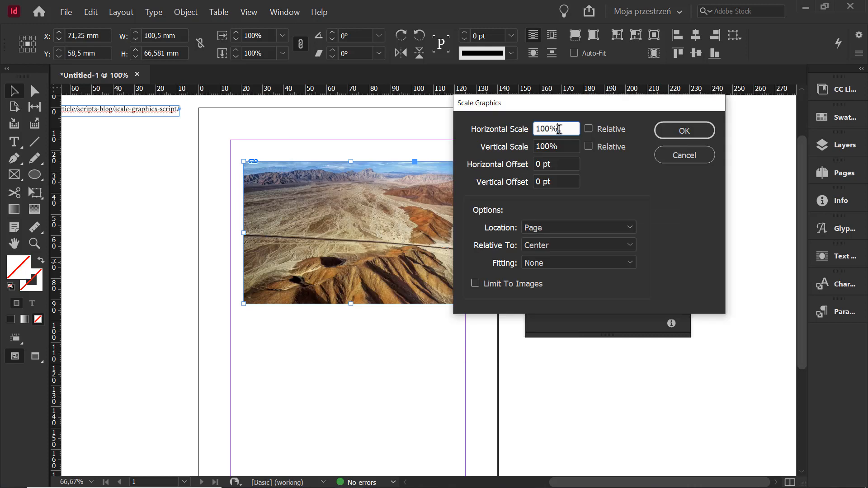
double_click(560, 129)
type("50")
key("Tab")
type("50")
key("Tab")
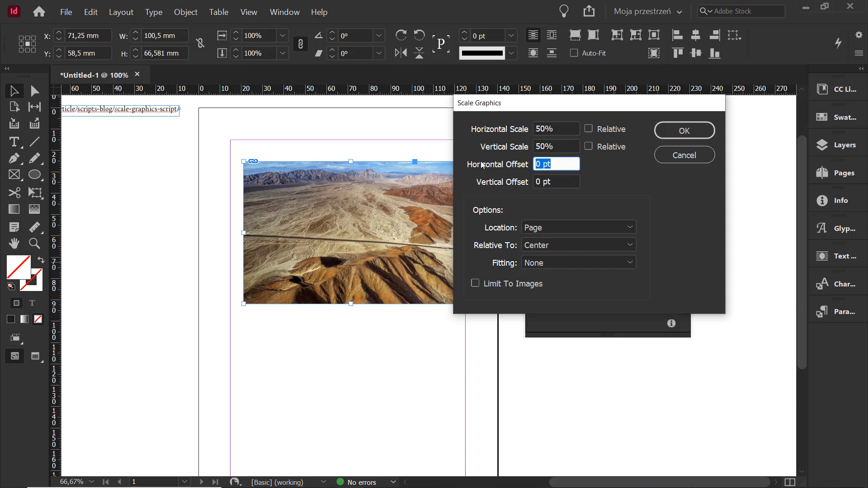
Set the horizontal offset to 15 pt, apply the scaling to the photo, and undo it
type("15")
key("Tab")
left_click(692, 130)
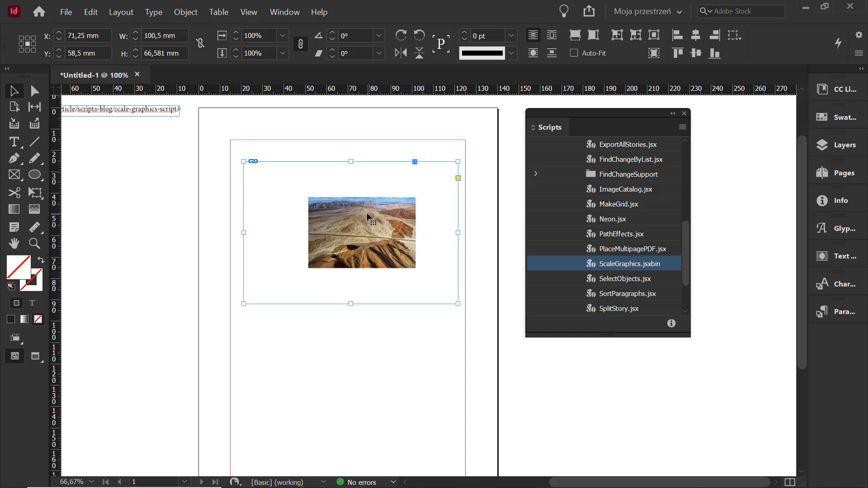
key("ctrl+z")
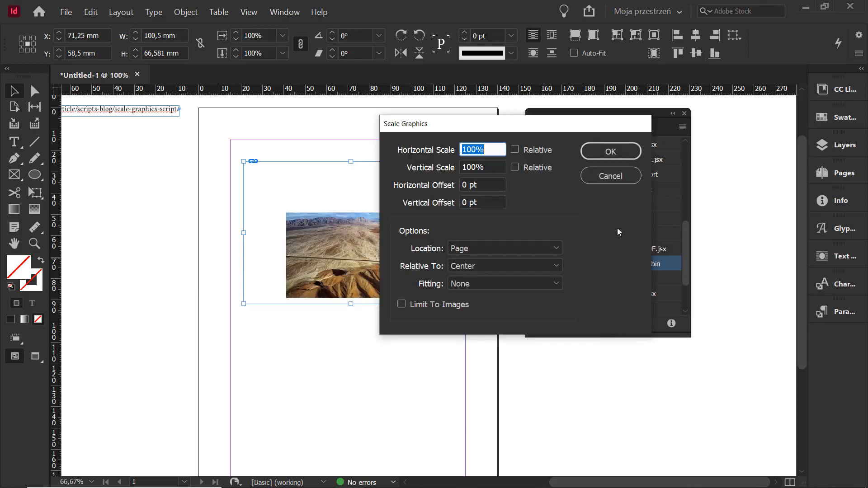